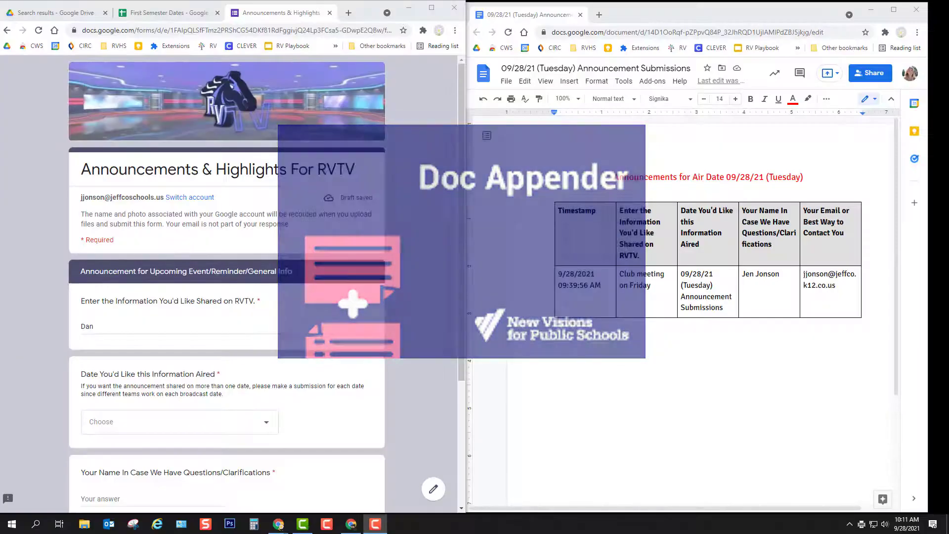
# Enter the dance tickets announcement ($20, on sale through Friday) for air date 09/28/21 (Tuesday).
pyautogui.write('c')
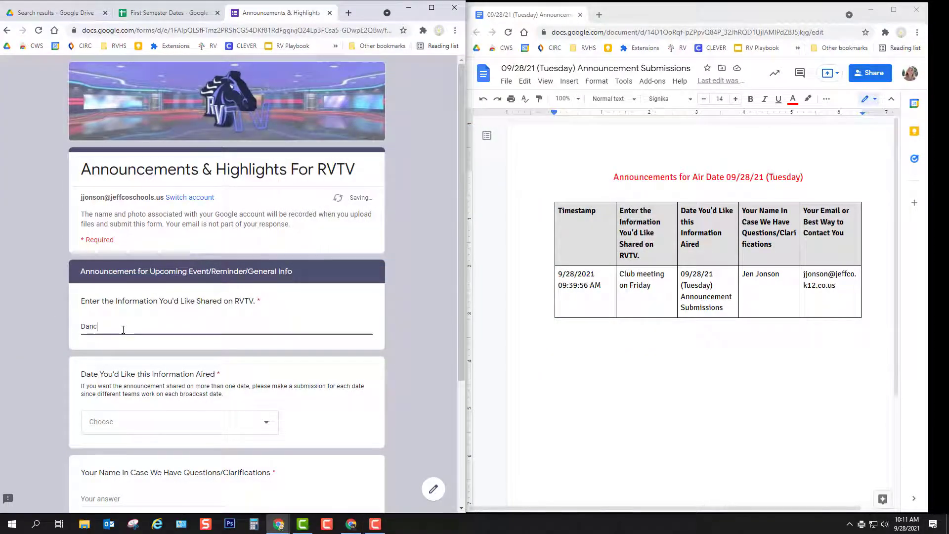
pyautogui.write('e tickets on sale')
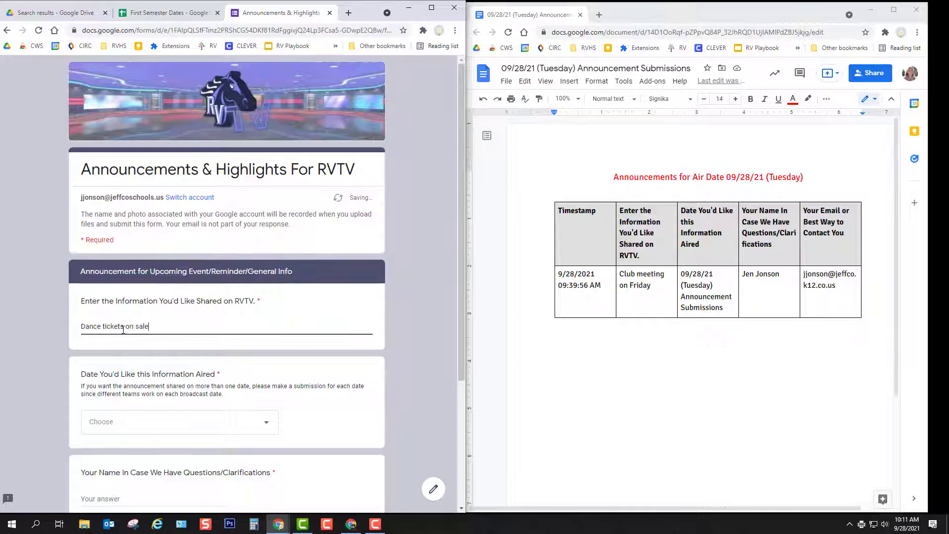
pyautogui.write(' through Friday f')
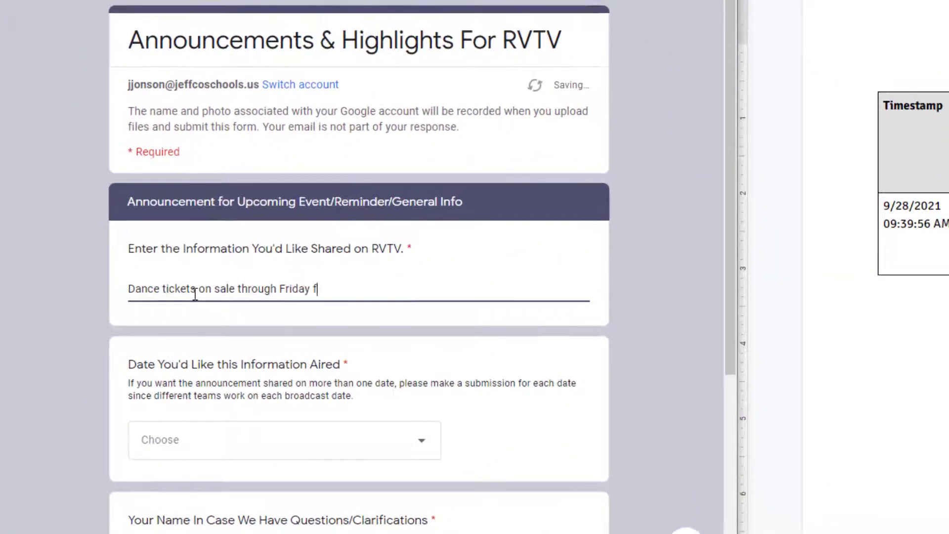
pyautogui.write('or $20. Purchase during either lunch.')
pyautogui.scroll(-5, 233, 314)
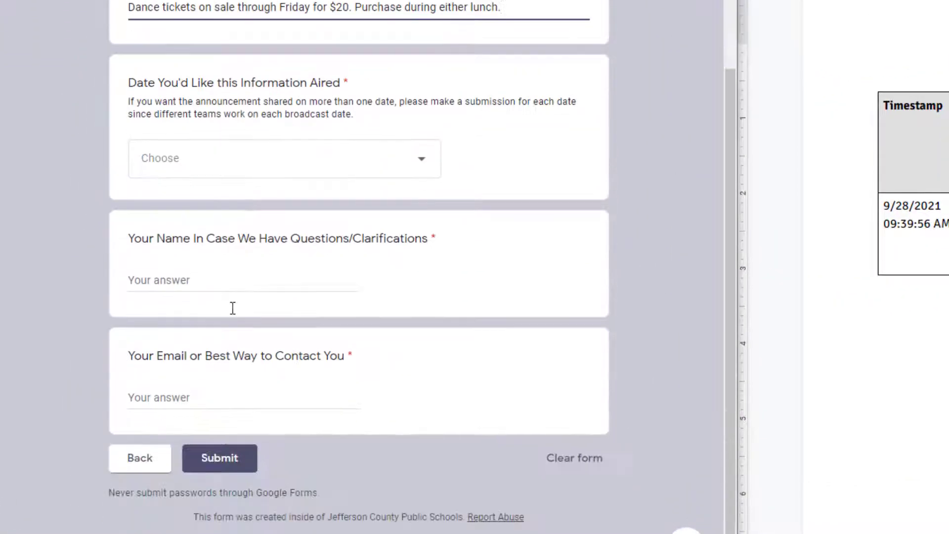
pyautogui.click(349, 171)
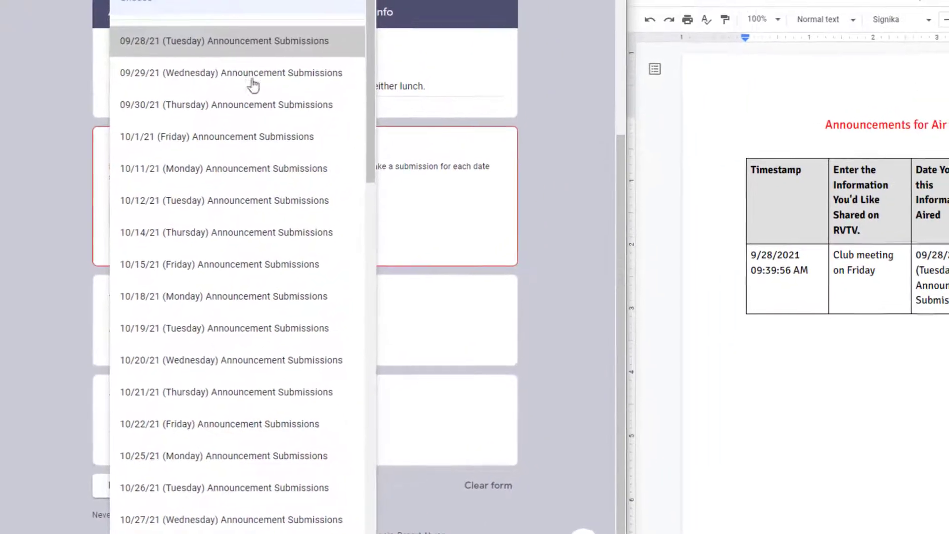
pyautogui.click(138, 42)
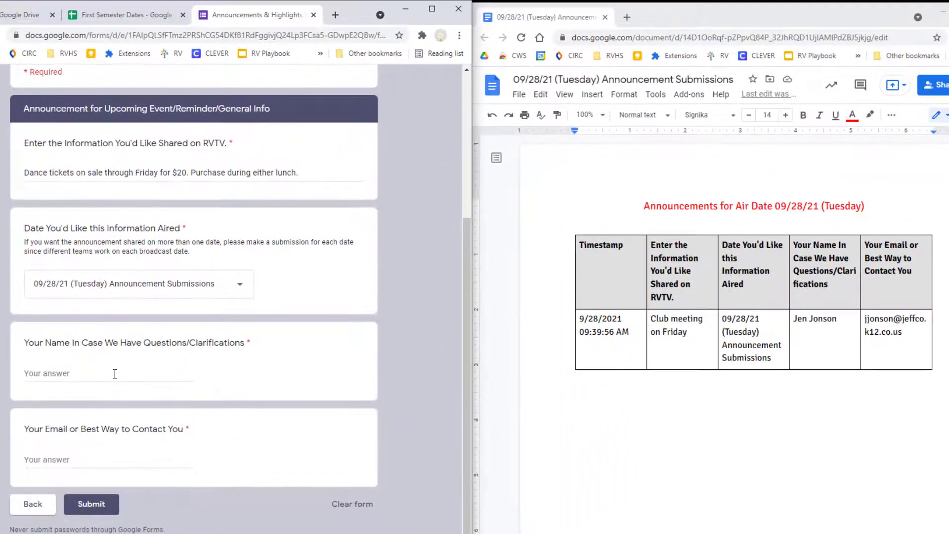
# Autofill the name and contact answers, submit the test response, and return to Drive results.
pyautogui.click(148, 322)
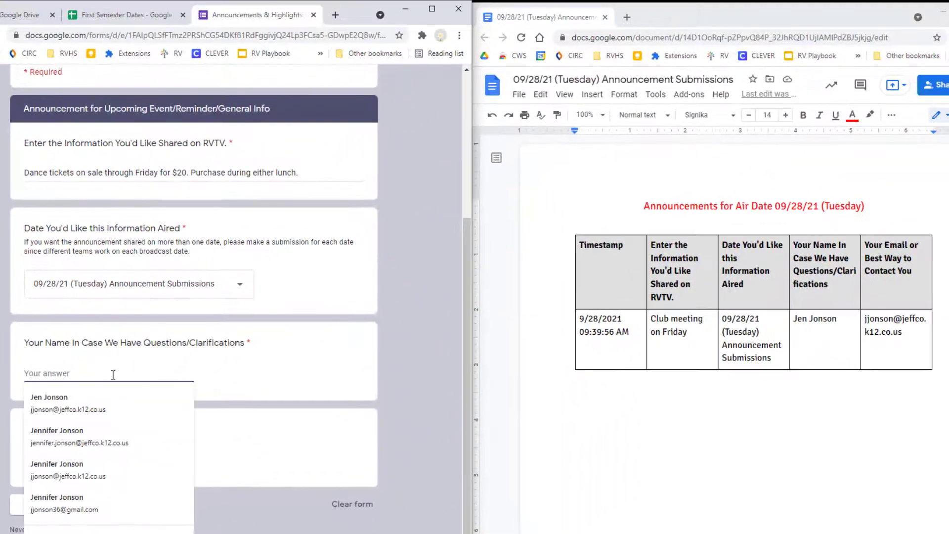
pyautogui.click(101, 400)
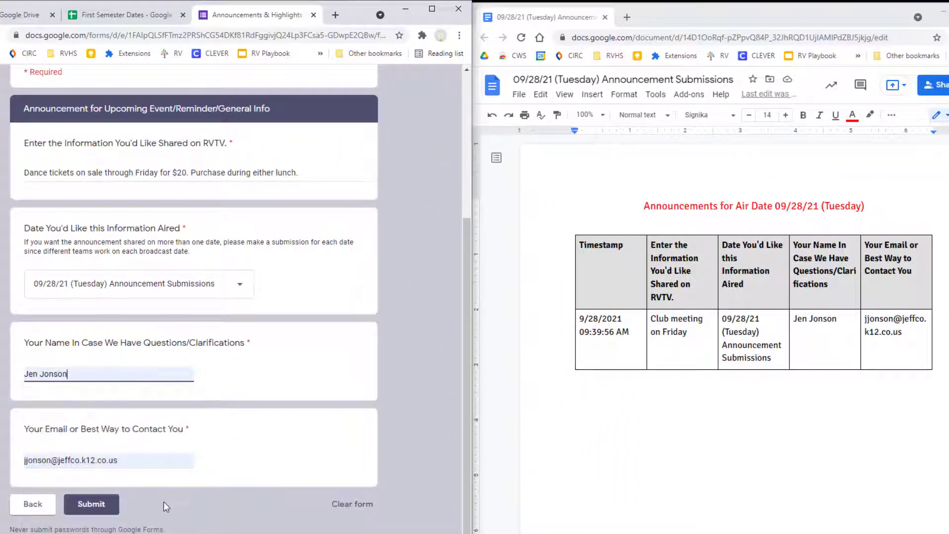
pyautogui.click(95, 509)
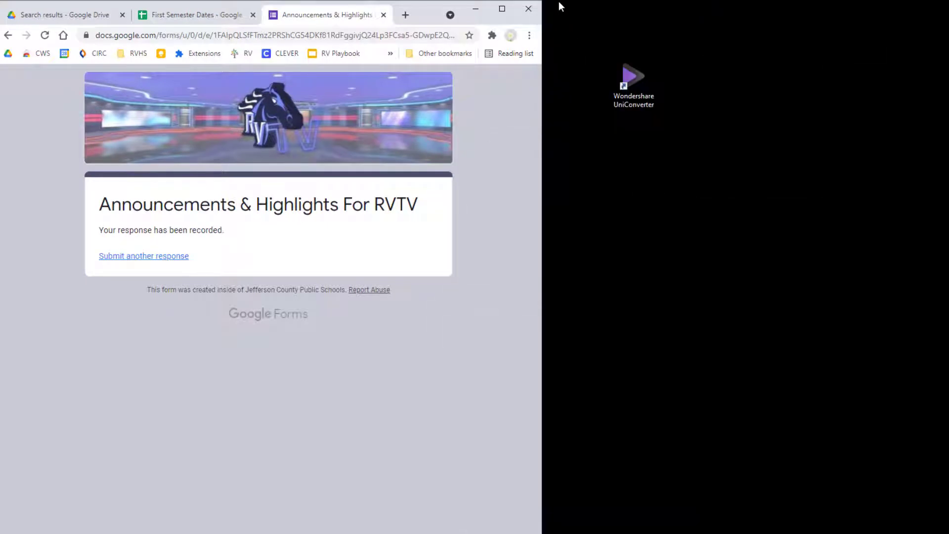
pyautogui.click(502, 14)
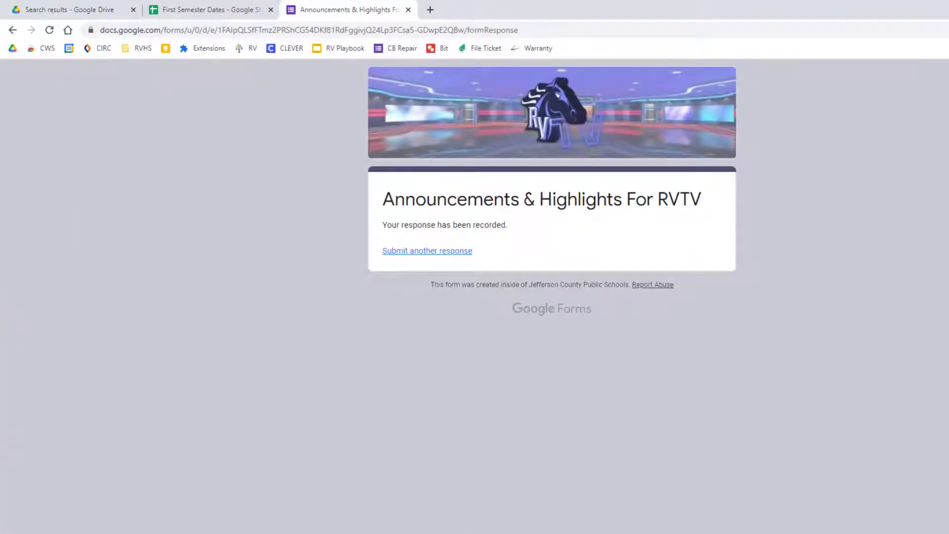
pyautogui.click(58, 9)
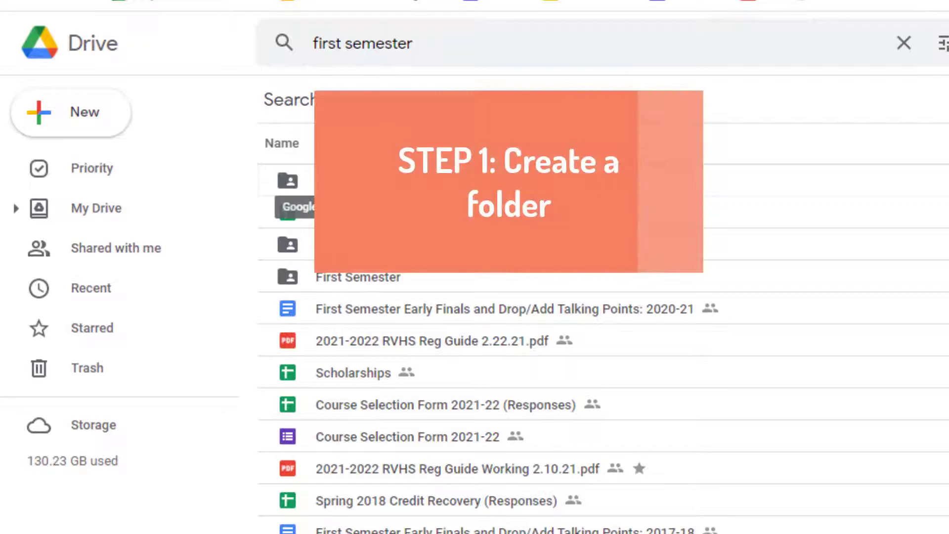
# Open the First Semester Announcements folder from the 'first semester' Drive search results.
pyautogui.click(110, 123)
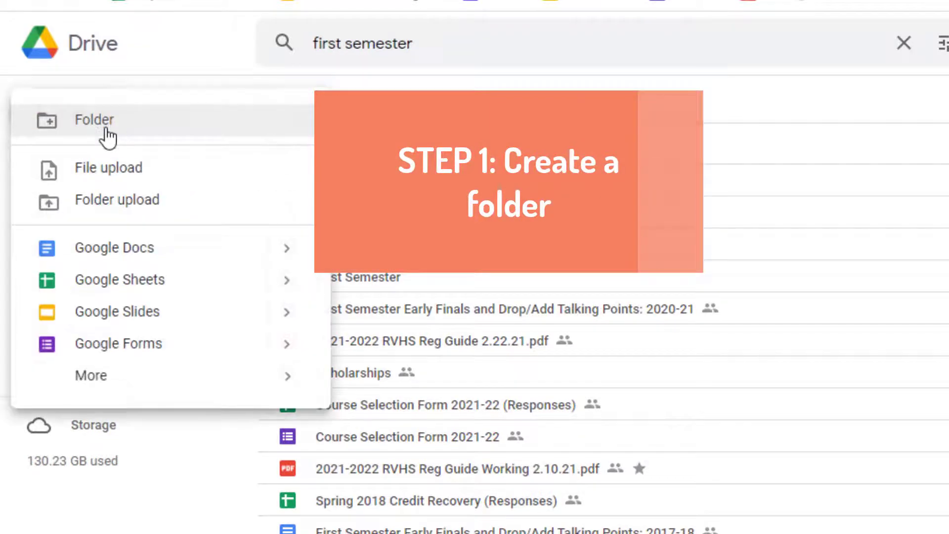
pyautogui.click(447, 195)
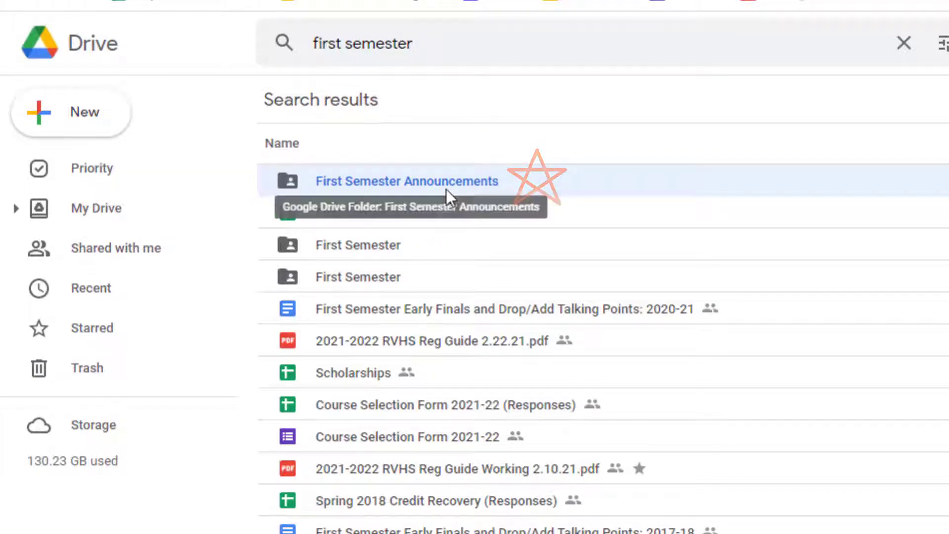
pyautogui.doubleClick(446, 189)
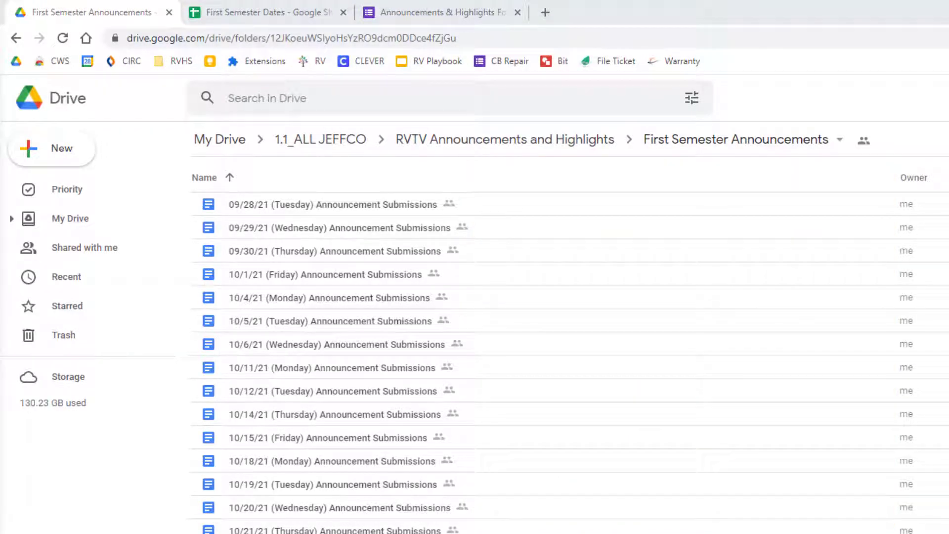
# View the First Semester Dates spreadsheet's merged doc IDs and links from row 1.
pyautogui.click(190, 297)
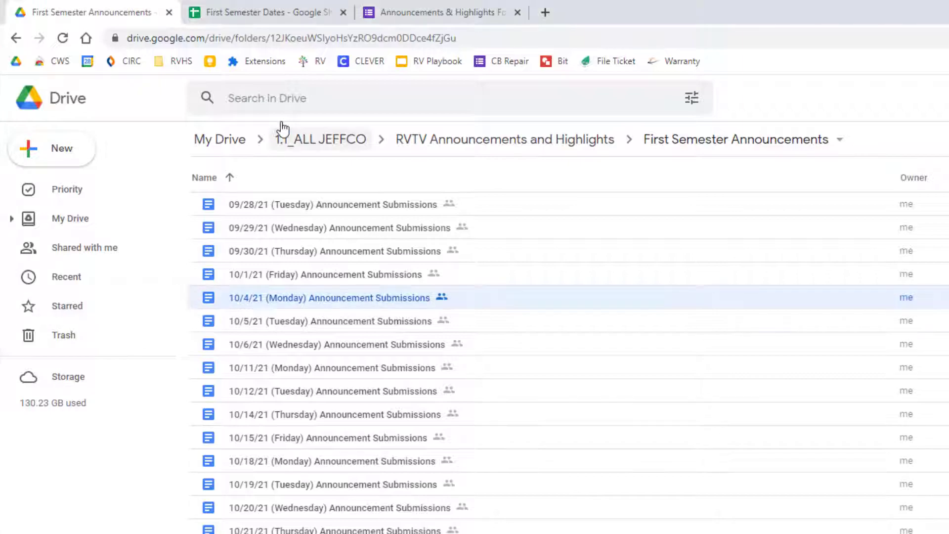
pyautogui.click(286, 16)
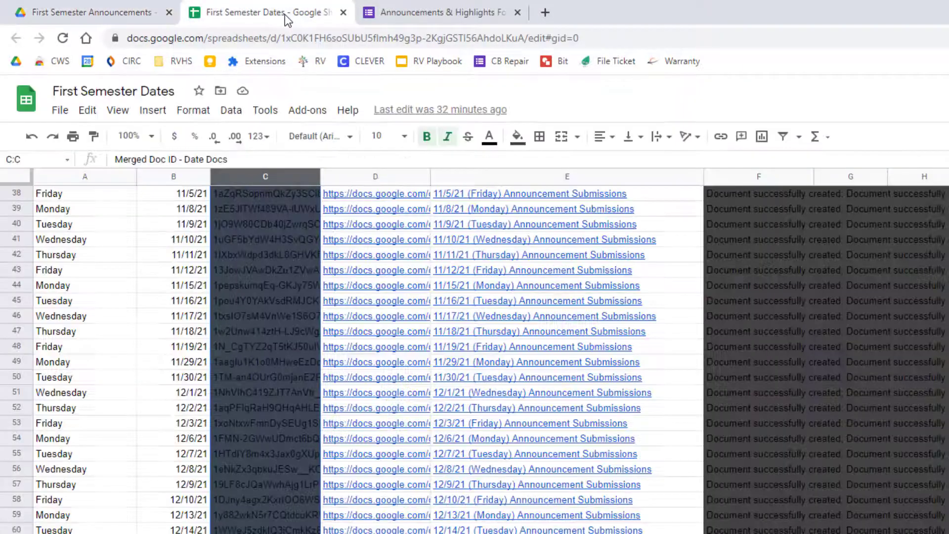
pyautogui.scroll(10, 116, 297)
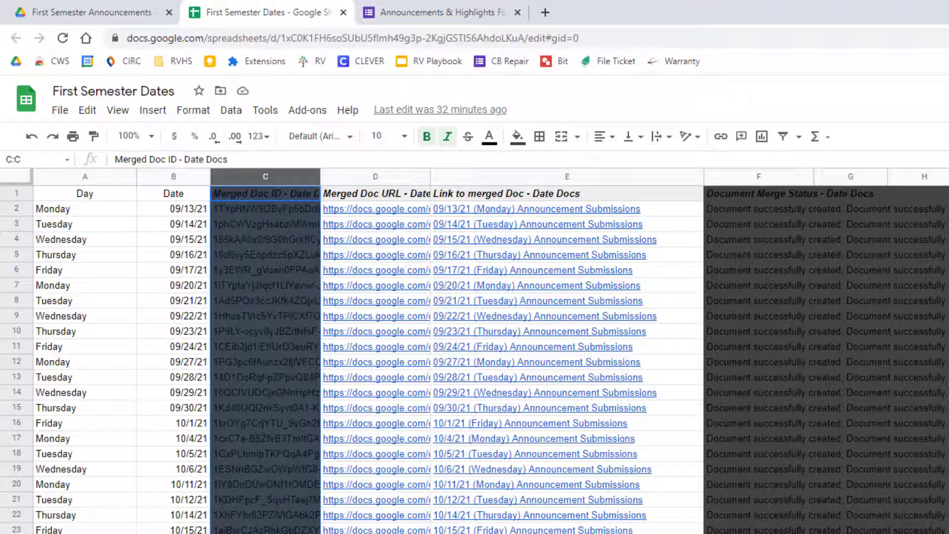
# Browse the First Semester Announcements folder's dated docs through 12/21/21 (Tuesday).
pyautogui.click(117, 18)
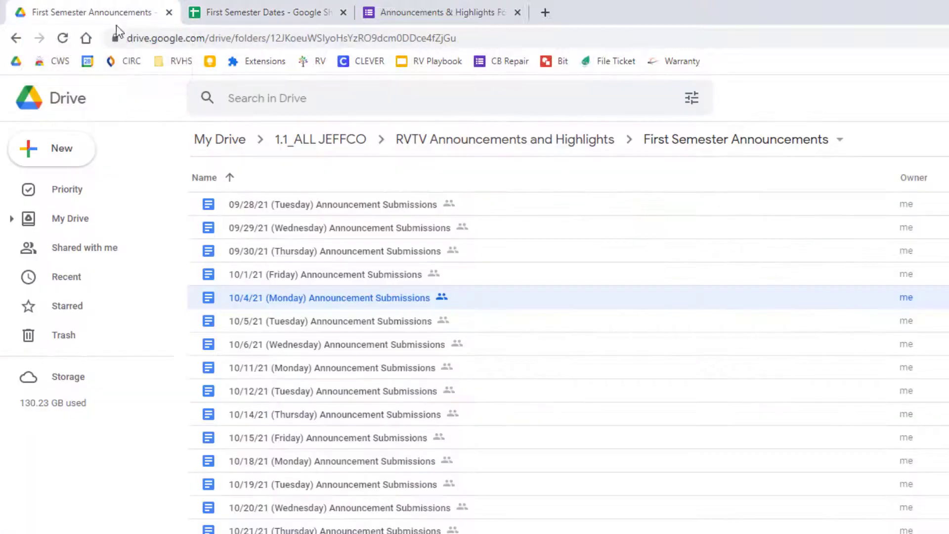
pyautogui.scroll(-10, 379, 353)
pyautogui.click(57, 163)
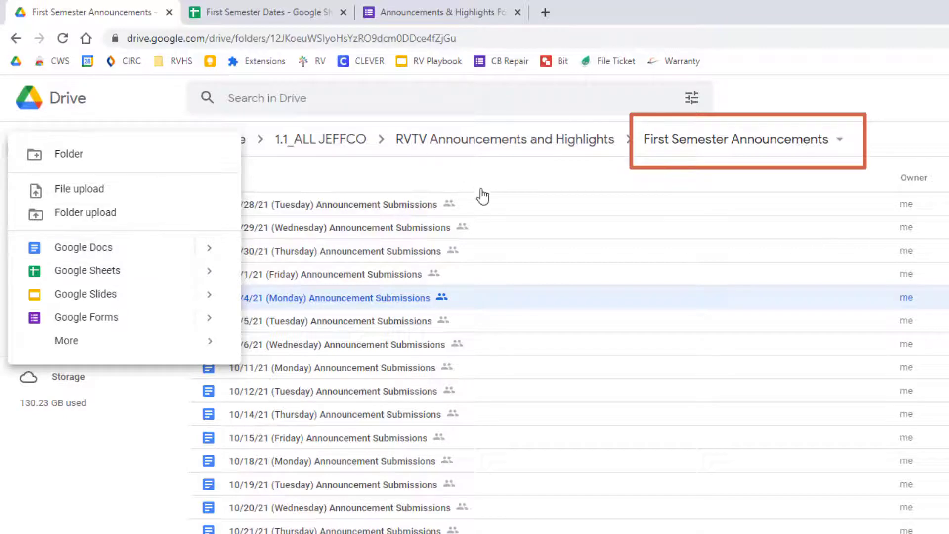
pyautogui.click(631, 405)
pyautogui.scroll(-10, 631, 405)
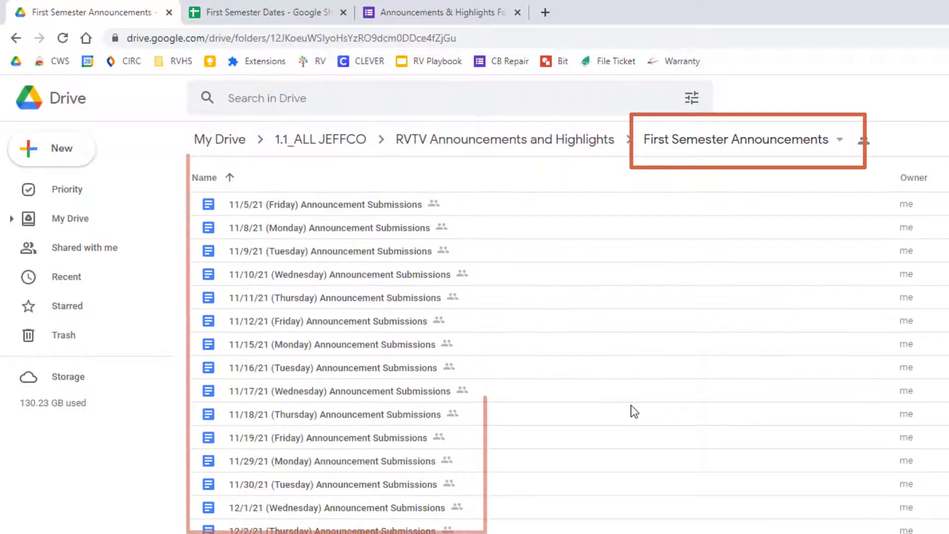
pyautogui.scroll(5, 631, 405)
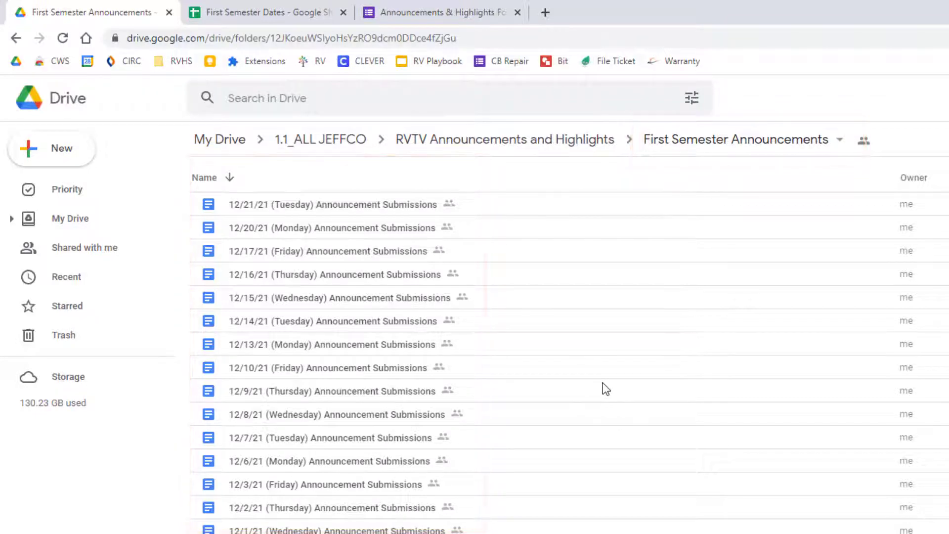
# Create a blank Google Form in My Drive titled 'Announcement Submissions'.
pyautogui.click(204, 140)
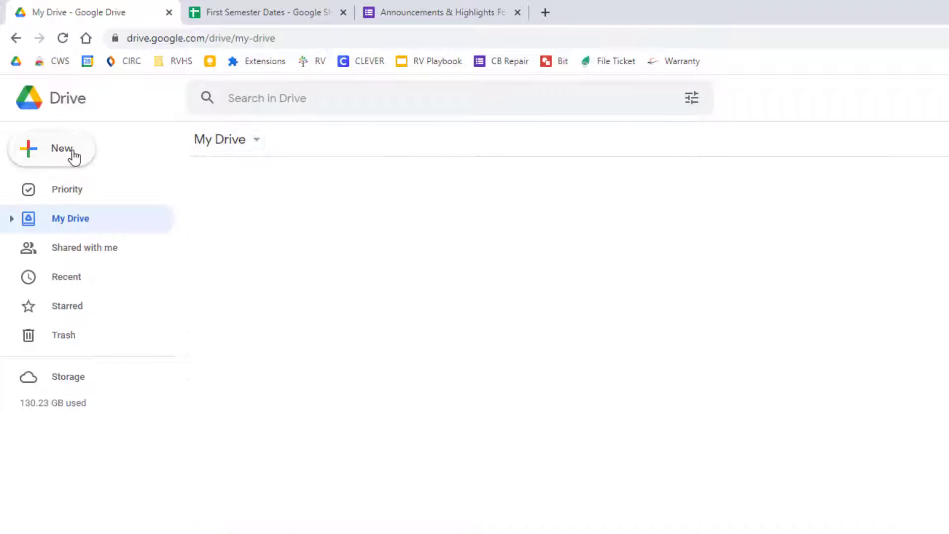
pyautogui.click(72, 156)
pyautogui.click(110, 319)
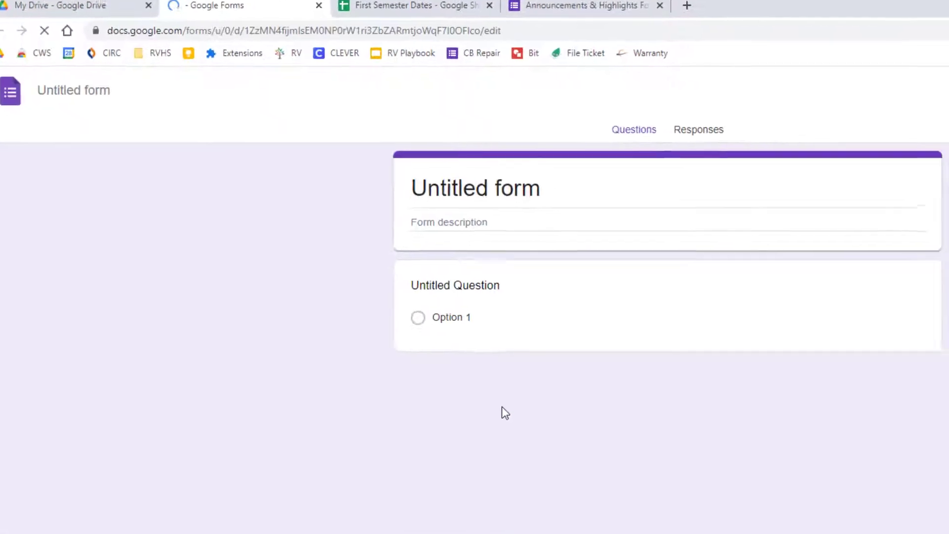
pyautogui.tripleClick(564, 188)
pyautogui.write('Announcement Submissions')
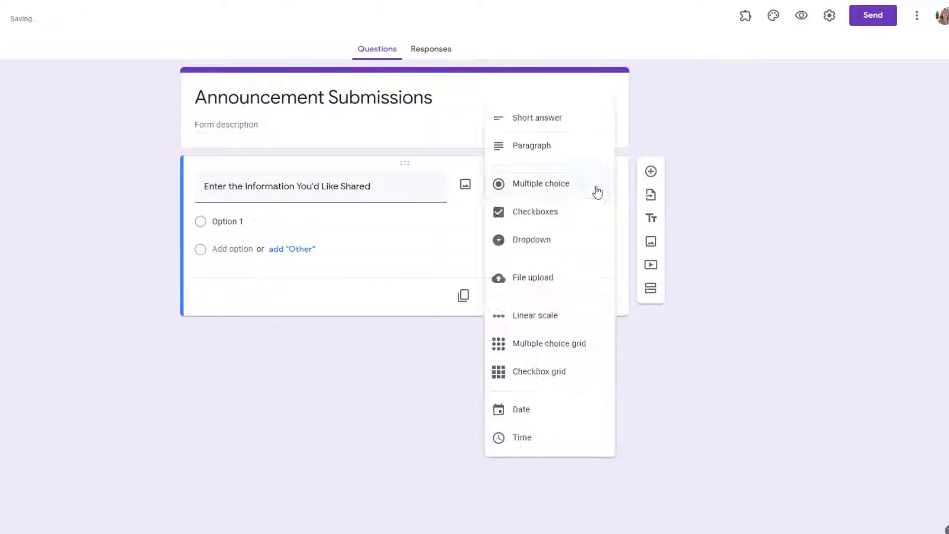
# Add a paragraph question and a checkbox 'Date(s)' question for air dates.
pyautogui.click(532, 144)
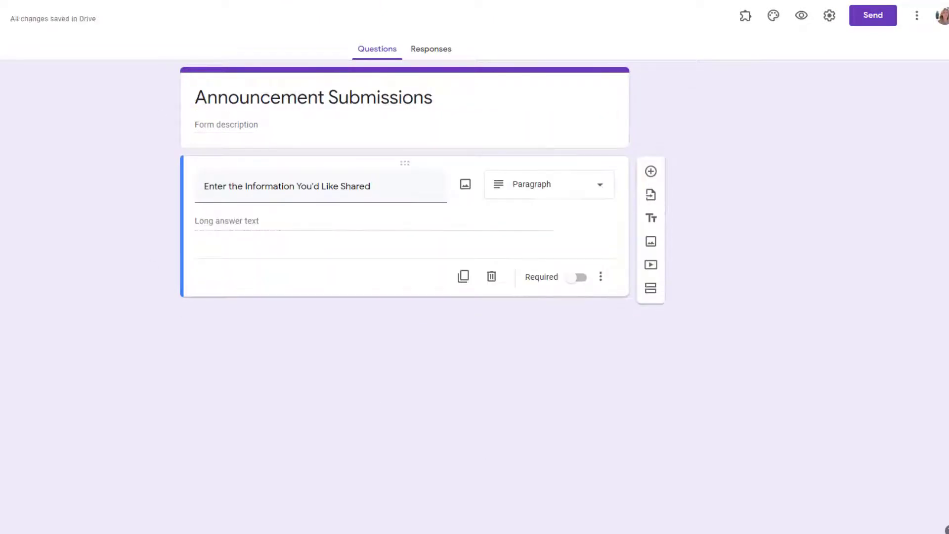
pyautogui.click(651, 169)
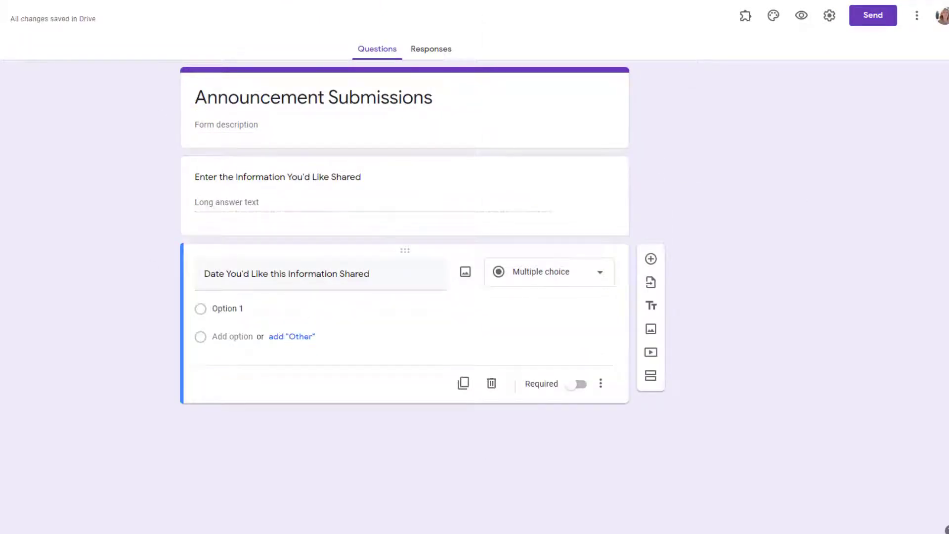
pyautogui.click(579, 277)
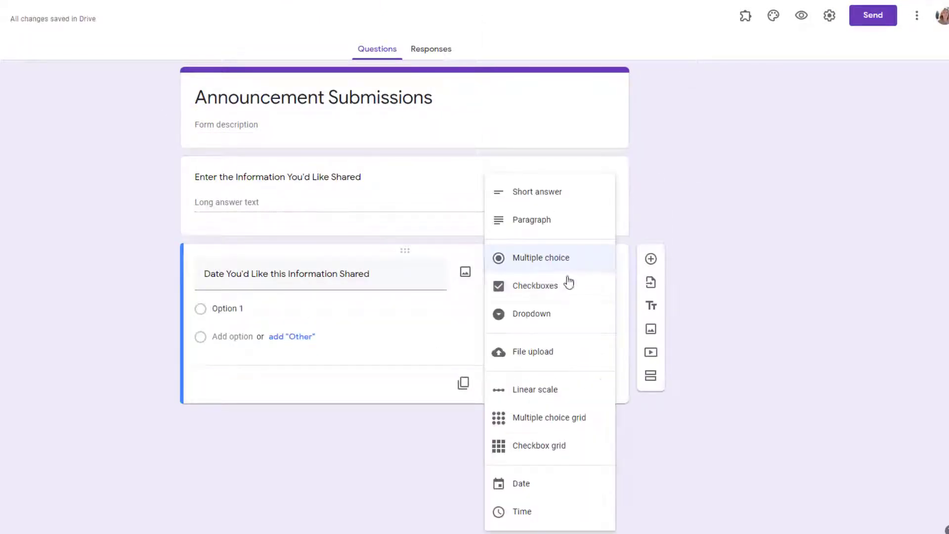
pyautogui.click(568, 283)
pyautogui.click(223, 274)
pyautogui.write('(s)')
# Add a 'Your Name' question and name the form file Announcement Submissions.
pyautogui.click(651, 259)
pyautogui.write('Your Name')
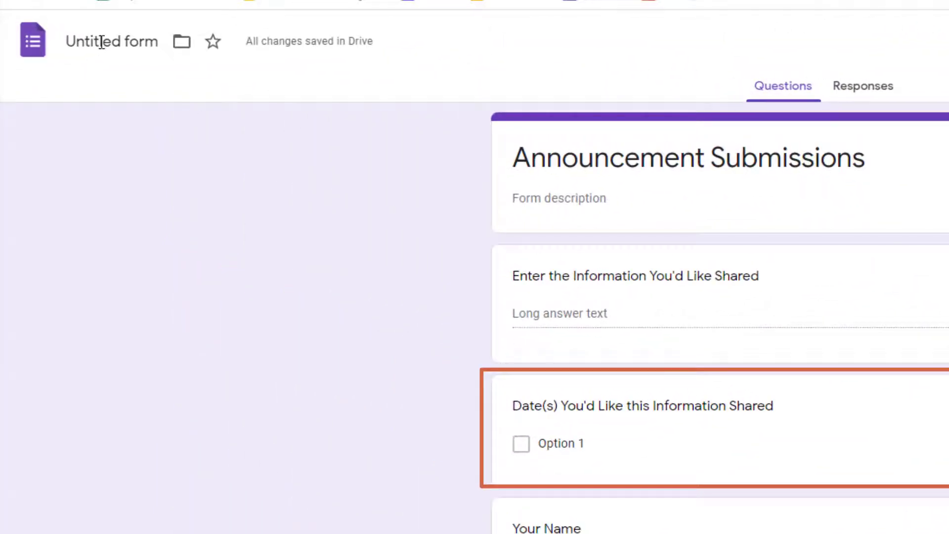
pyautogui.click(105, 40)
pyautogui.click(155, 197)
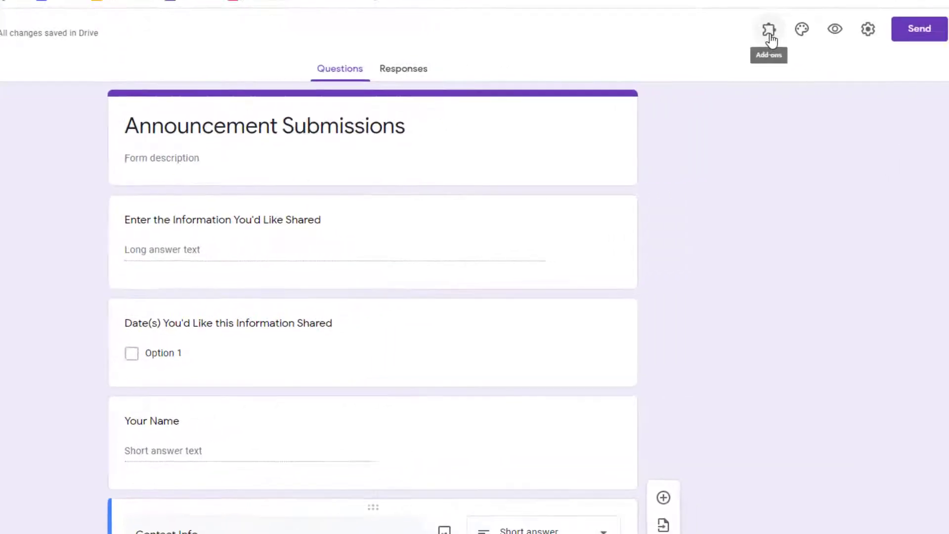
# Search the Forms add-on marketplace for Doc Appender.
pyautogui.click(652, 29)
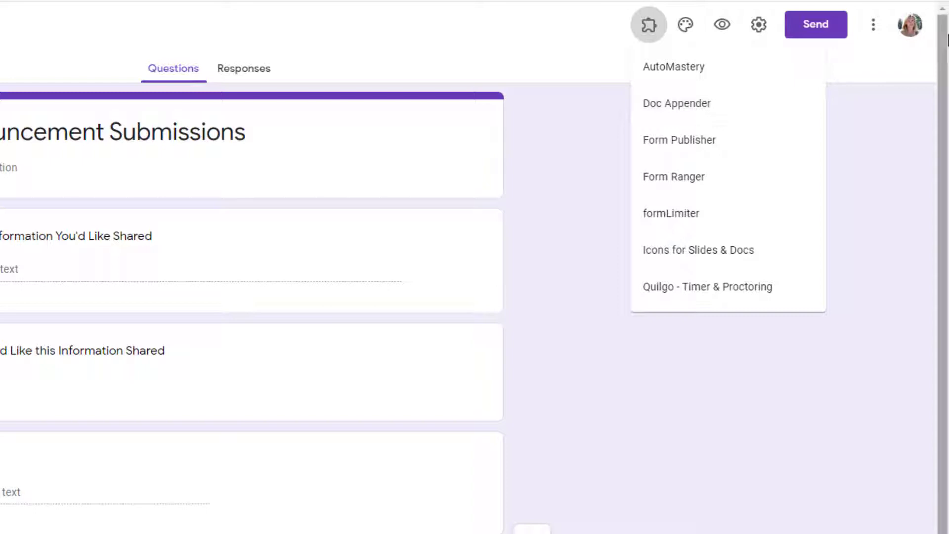
pyautogui.click(871, 31)
pyautogui.click(872, 31)
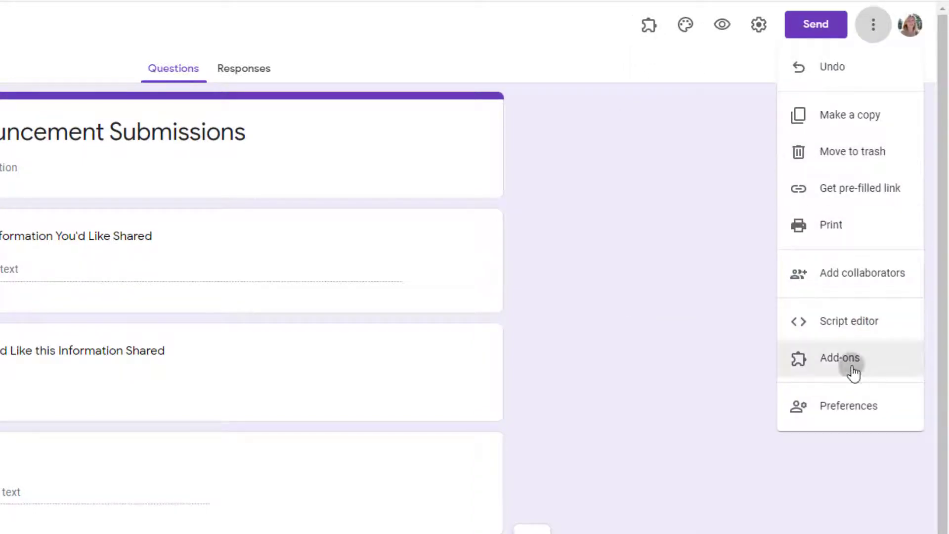
pyautogui.click(853, 366)
pyautogui.click(528, 63)
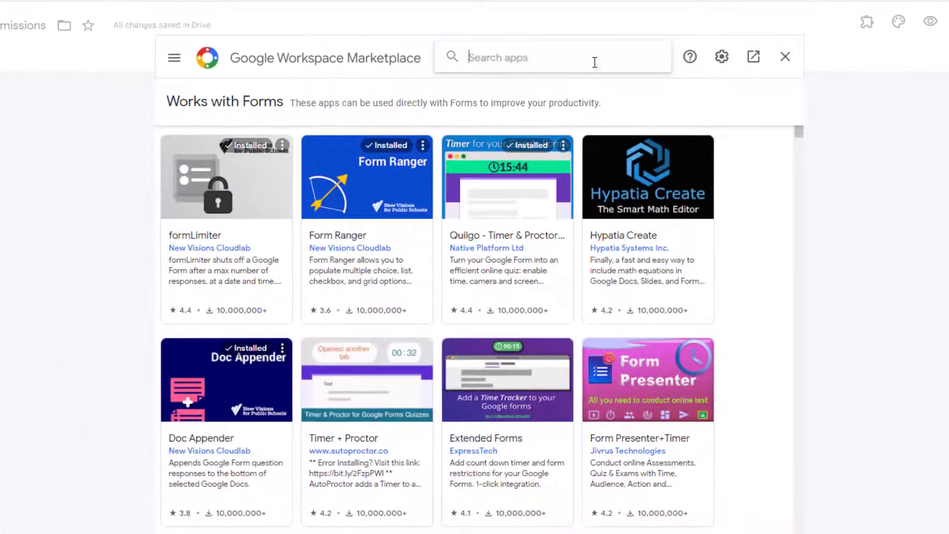
pyautogui.write('Doc Ap')
pyautogui.click(474, 79)
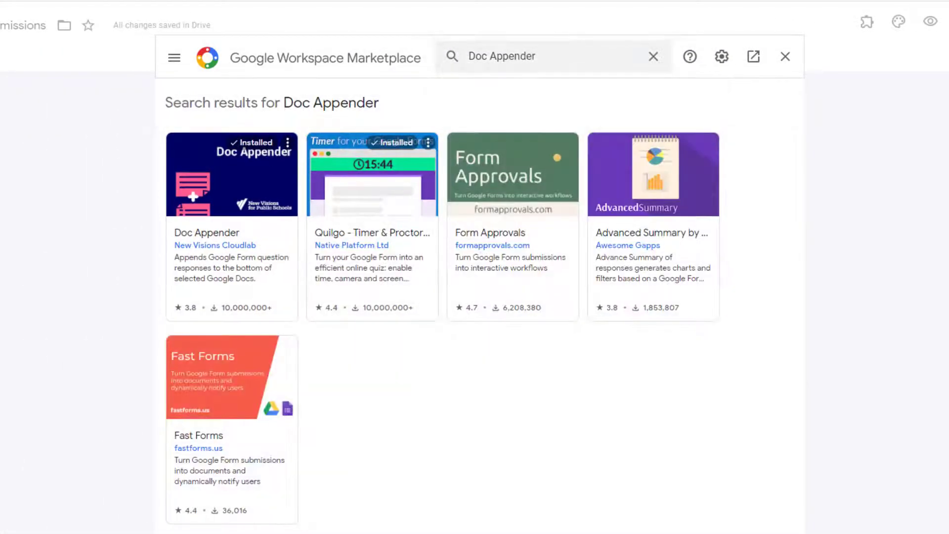
pyautogui.click(786, 56)
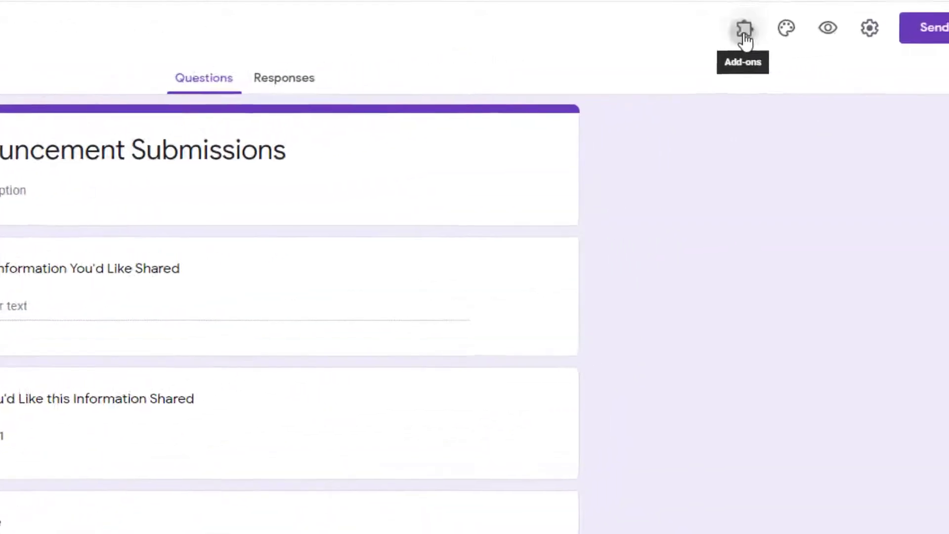
# Reopen Doc Appender from the add-ons menu until its Open sidebar option appears.
pyautogui.click(836, 23)
pyautogui.click(755, 133)
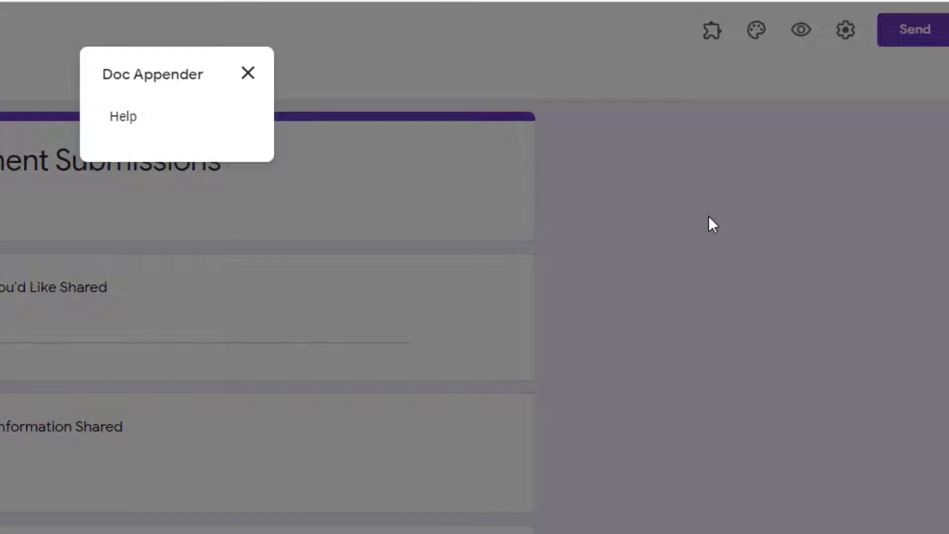
pyautogui.click(248, 73)
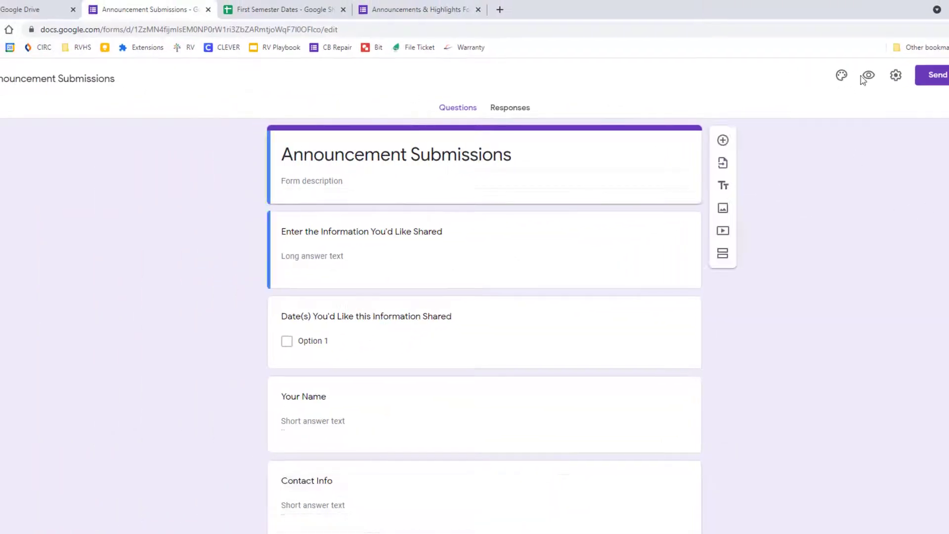
pyautogui.click(816, 76)
pyautogui.click(839, 133)
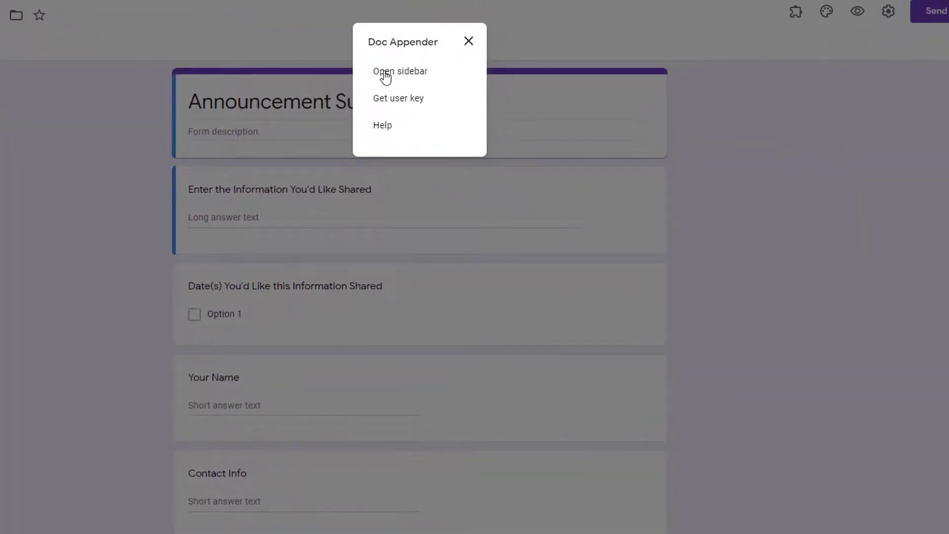
# Set Doc Appender's target to the First Semester Announcements Drive folder and advance to Step 2.
pyautogui.click(386, 74)
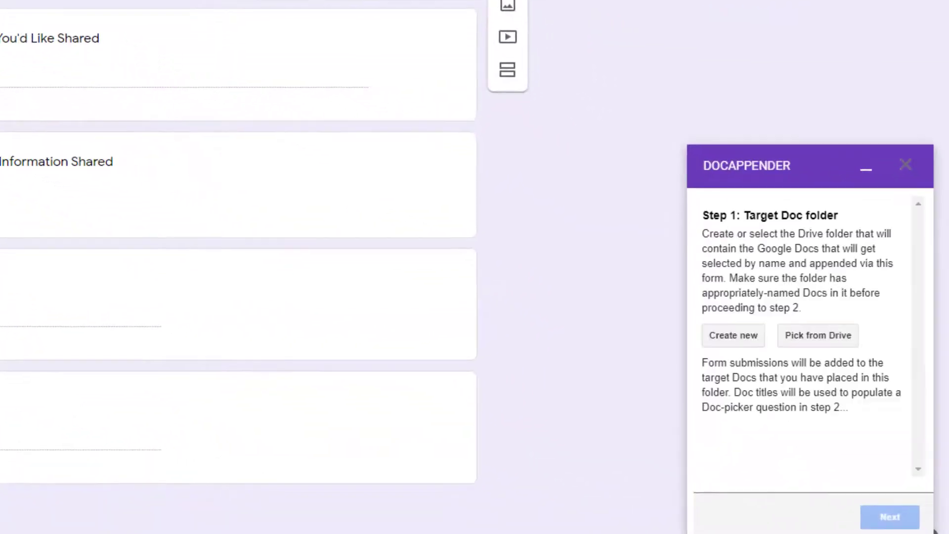
pyautogui.click(841, 338)
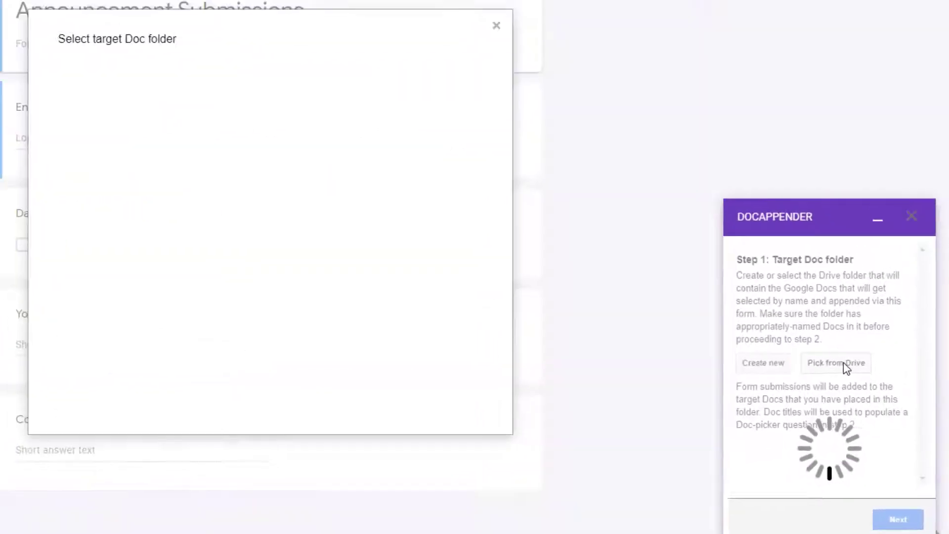
pyautogui.write('first semester')
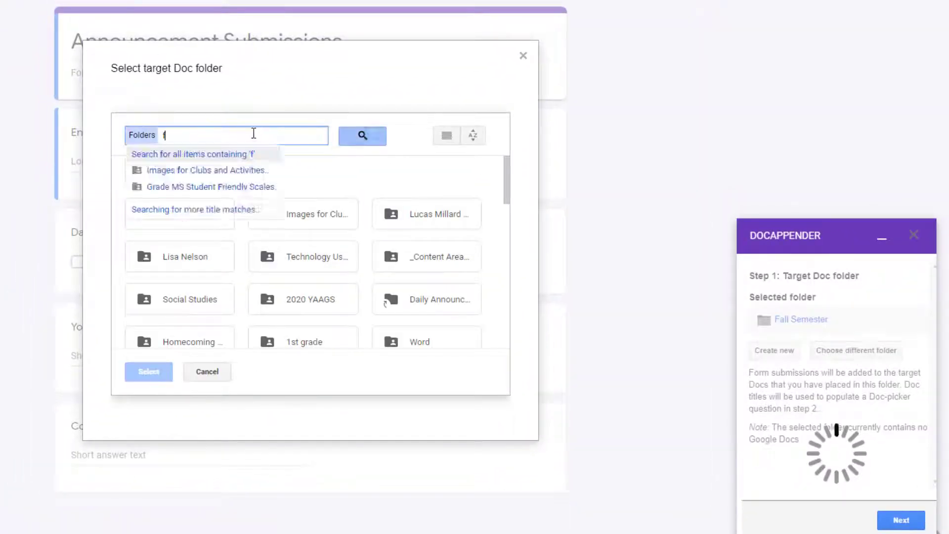
pyautogui.click(364, 136)
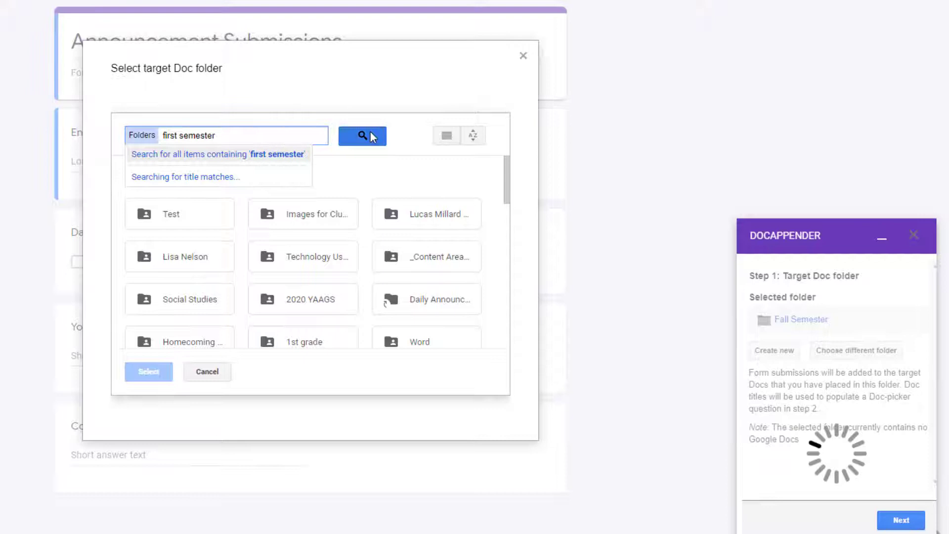
pyautogui.click(180, 239)
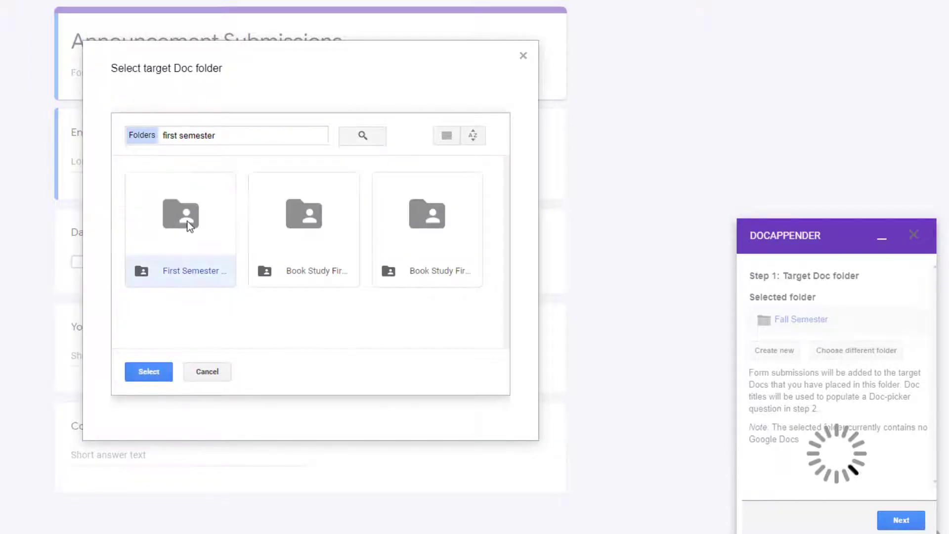
pyautogui.click(447, 135)
pyautogui.click(150, 373)
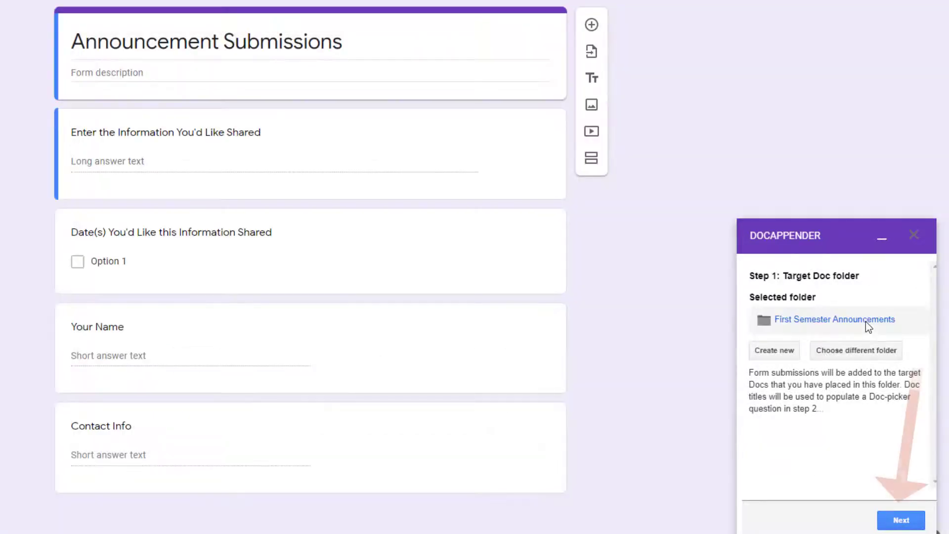
pyautogui.click(905, 525)
# Use the Date(s) question as the doc picker, populated with the folder's Announcement Submissions doc titles.
pyautogui.click(833, 360)
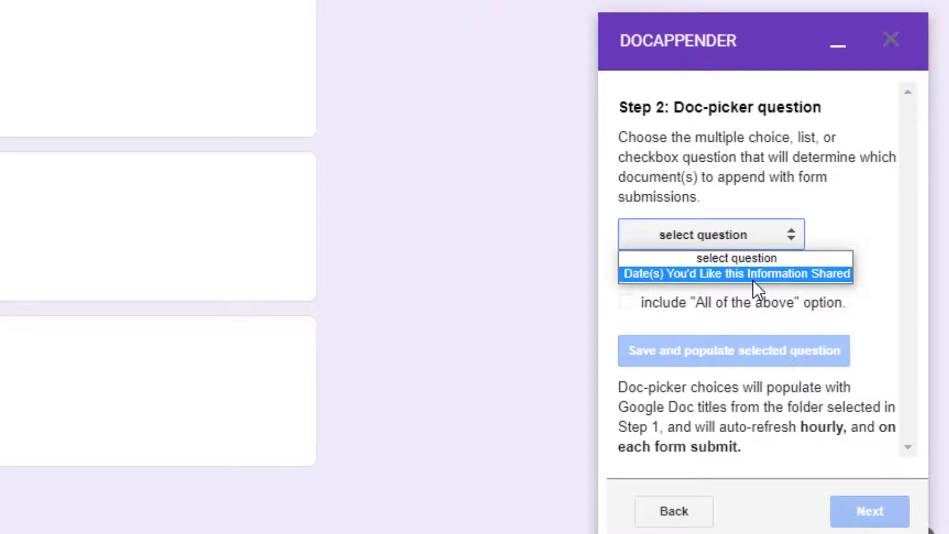
pyautogui.click(752, 278)
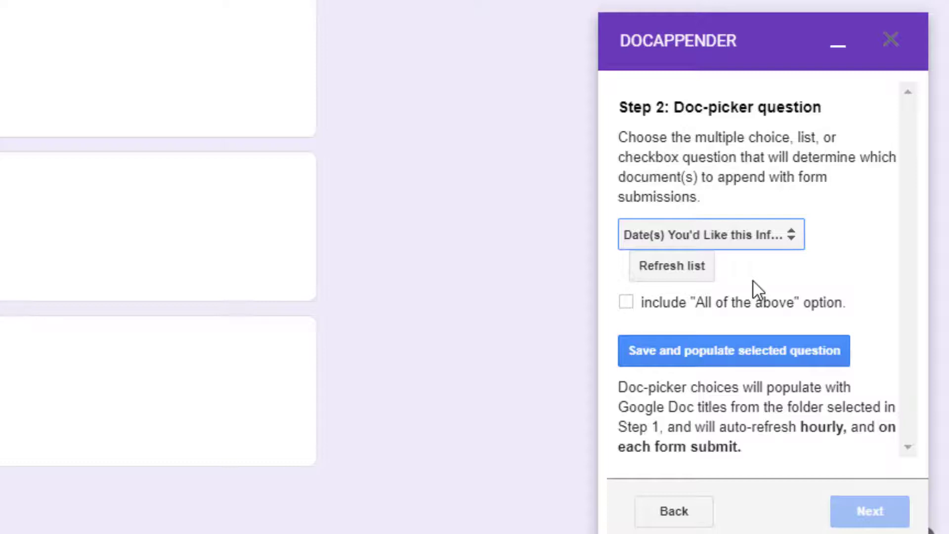
pyautogui.click(724, 352)
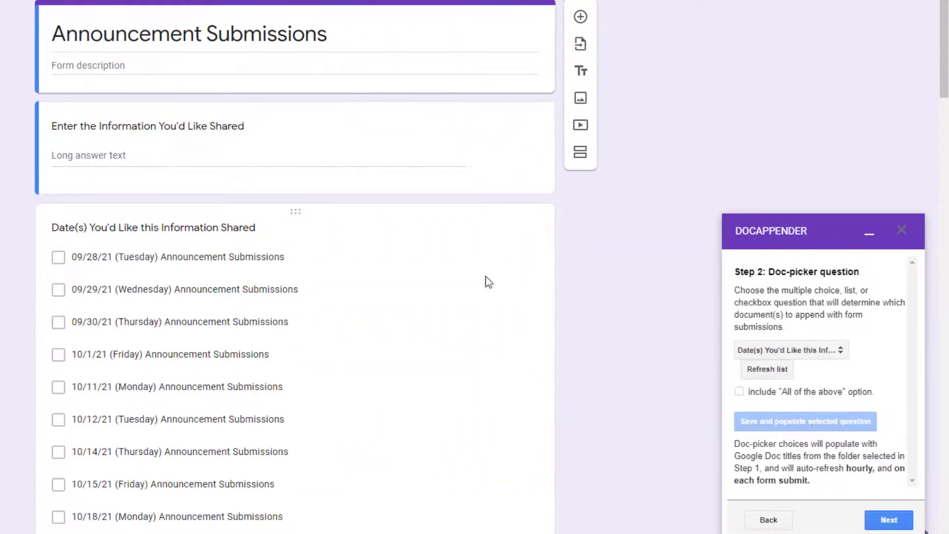
pyautogui.scroll(-20, 207, 261)
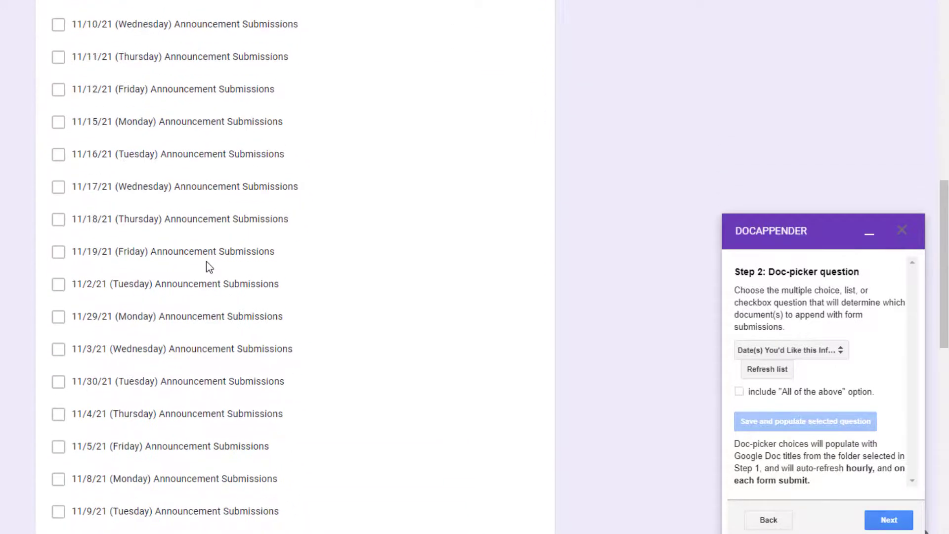
pyautogui.scroll(-4, 208, 262)
pyautogui.scroll(20, 208, 261)
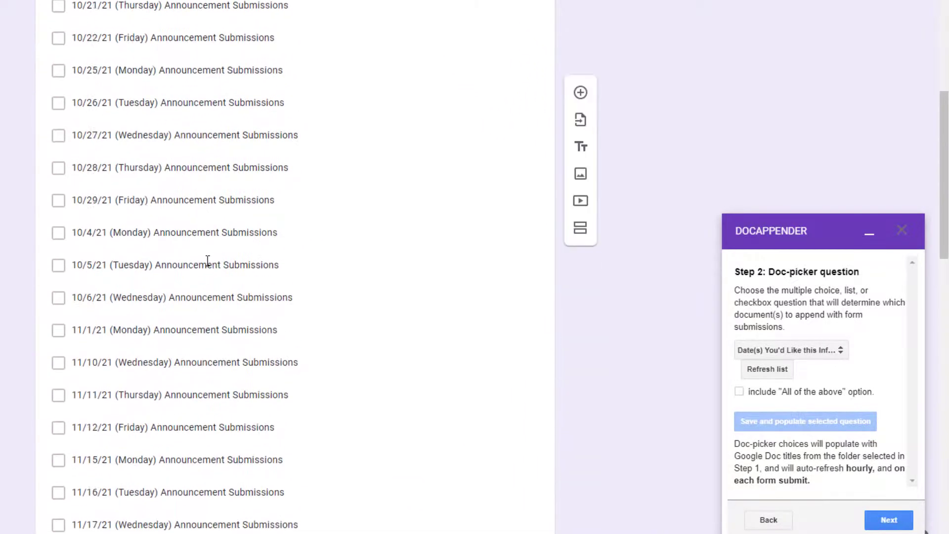
pyautogui.scroll(5, 208, 261)
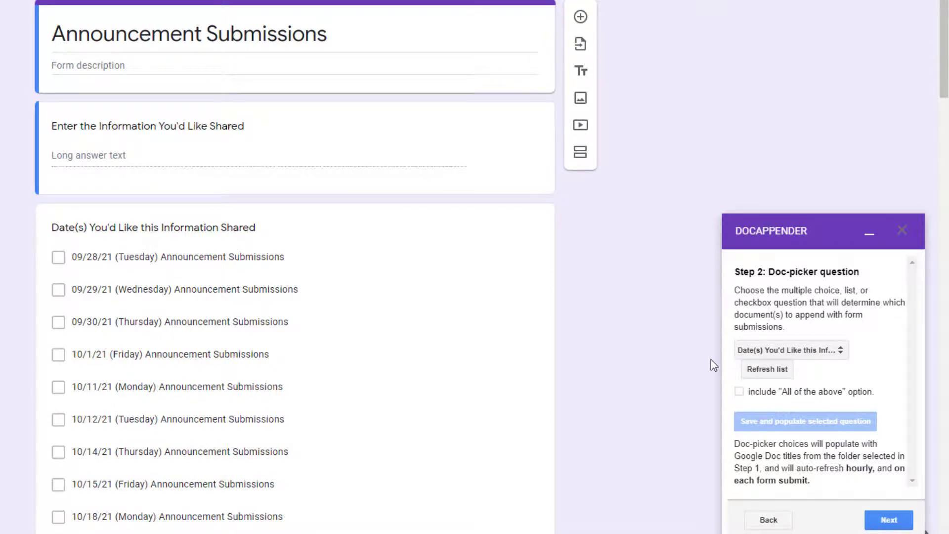
pyautogui.scroll(-5, 890, 520)
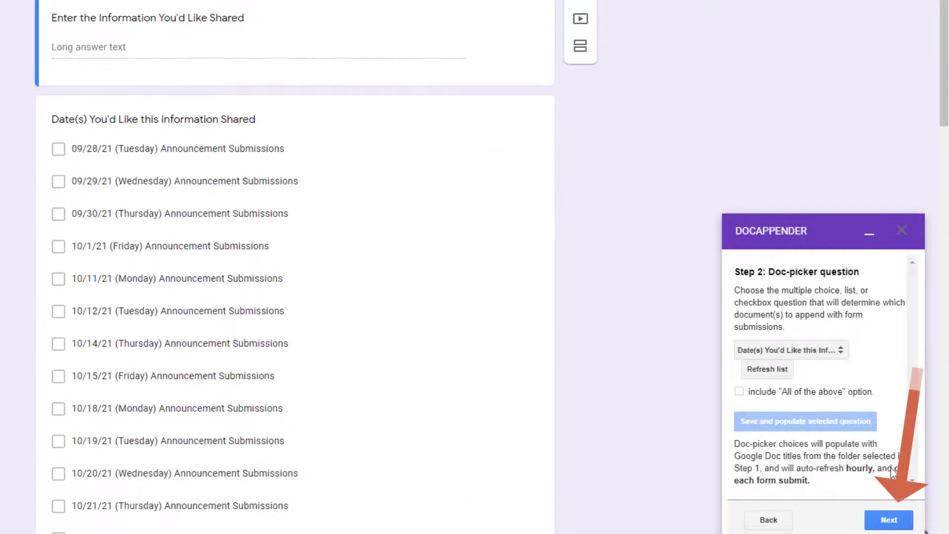
# Append Timestamp, information, name and contact as rows in a single horizontal table, and enable Doc Appender.
pyautogui.click(890, 519)
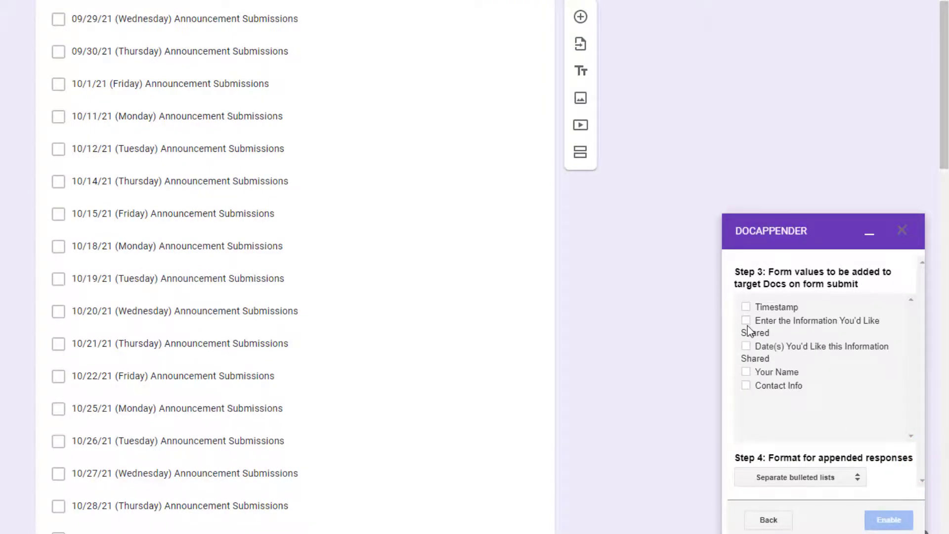
pyautogui.click(746, 322)
pyautogui.click(746, 307)
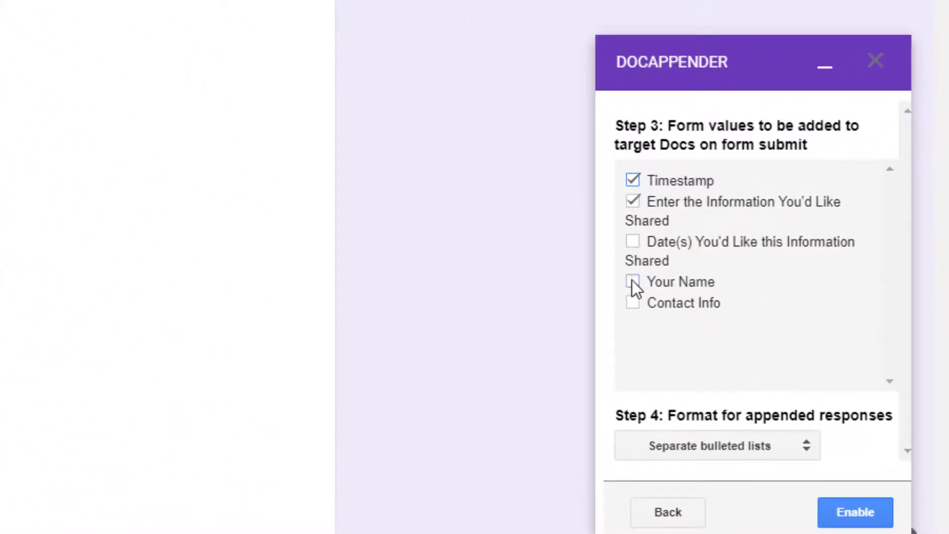
pyautogui.click(633, 281)
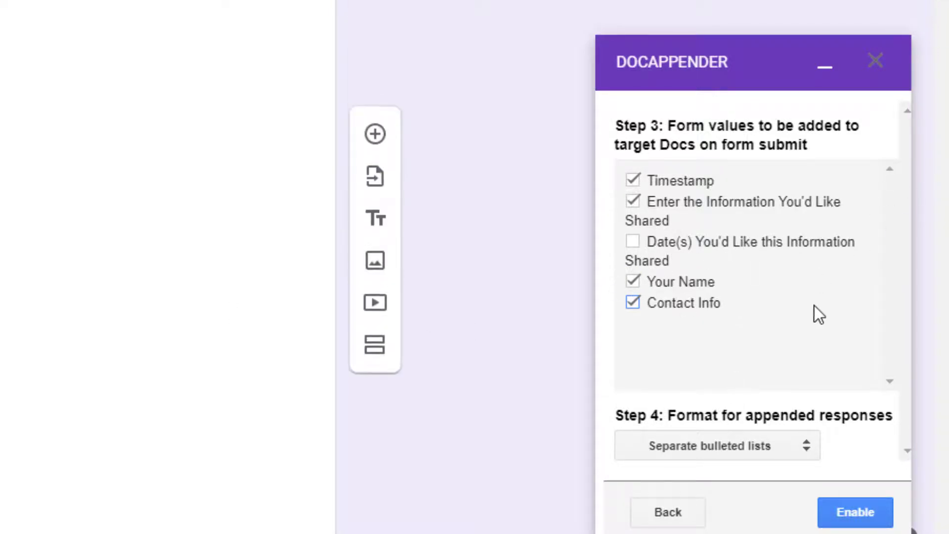
pyautogui.click(764, 447)
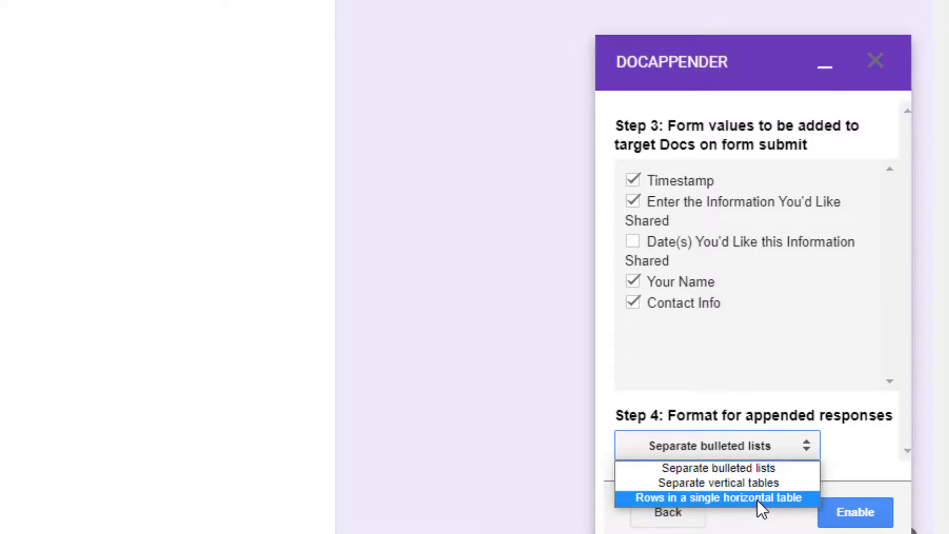
pyautogui.click(757, 500)
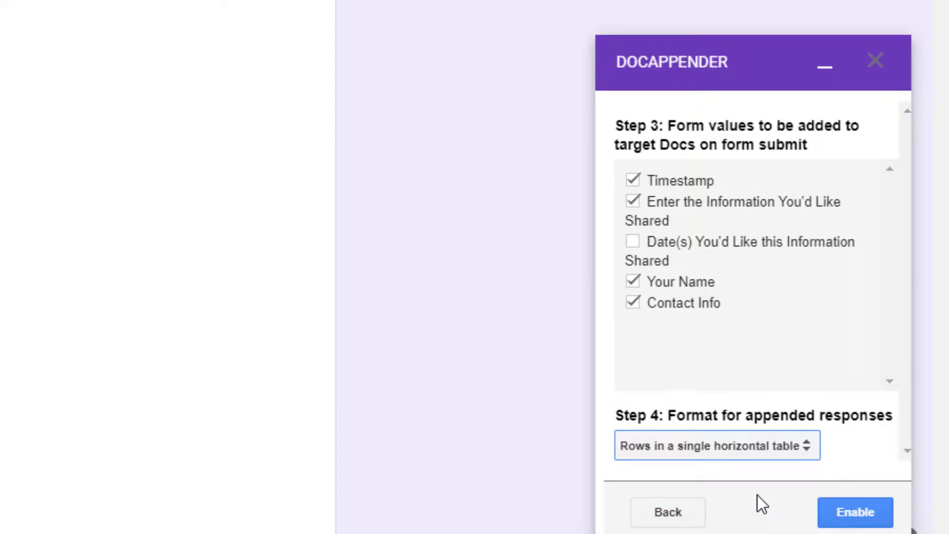
pyautogui.click(853, 512)
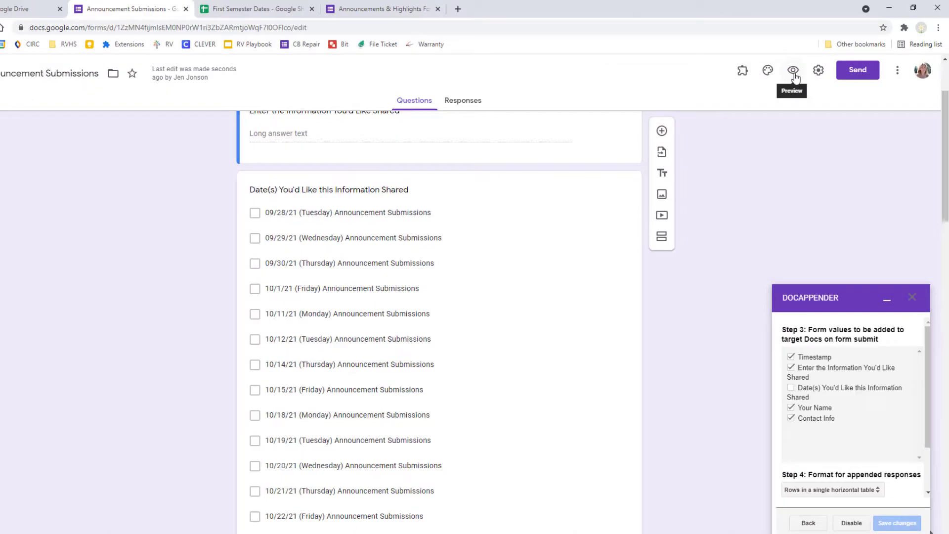
# In preview, enter 'Picture retakes will take place on Oct. 6 during Advisement' for 09/29/21 and 09/30/21.
pyautogui.click(794, 71)
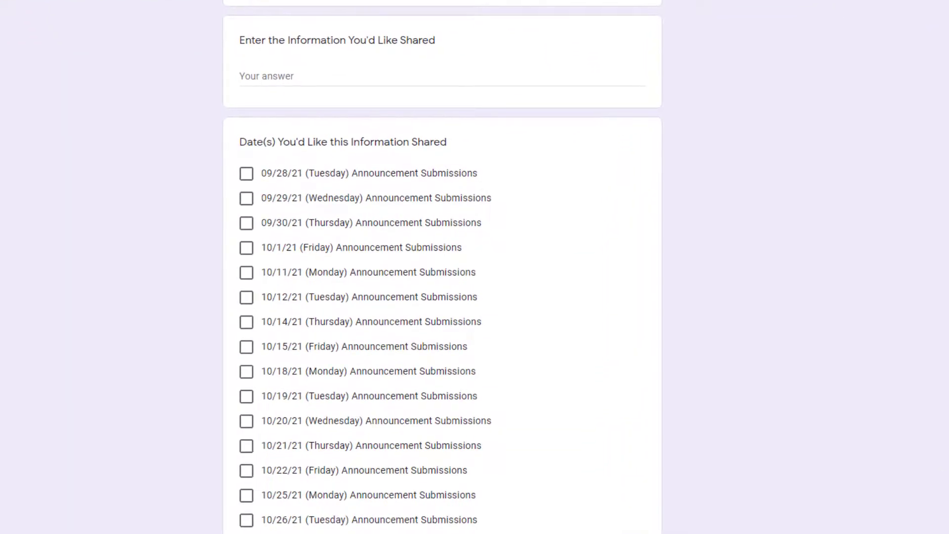
pyautogui.click(329, 76)
pyautogui.write('Picture retakes will take place on Oct.')
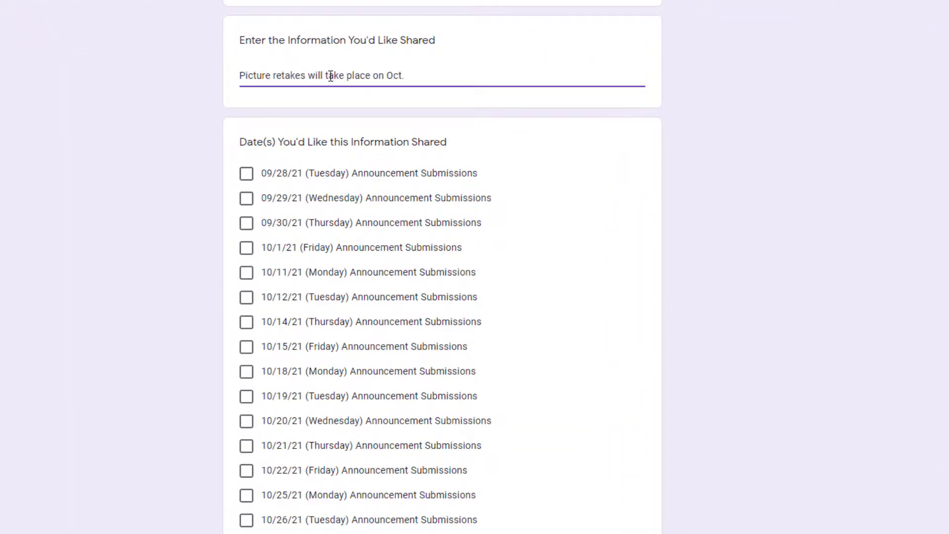
pyautogui.write(' 6 during Advisement')
pyautogui.click(247, 199)
pyautogui.click(246, 223)
# Fill in the submitter's name and email contact, then submit the test response.
pyautogui.scroll(-20, 521, 384)
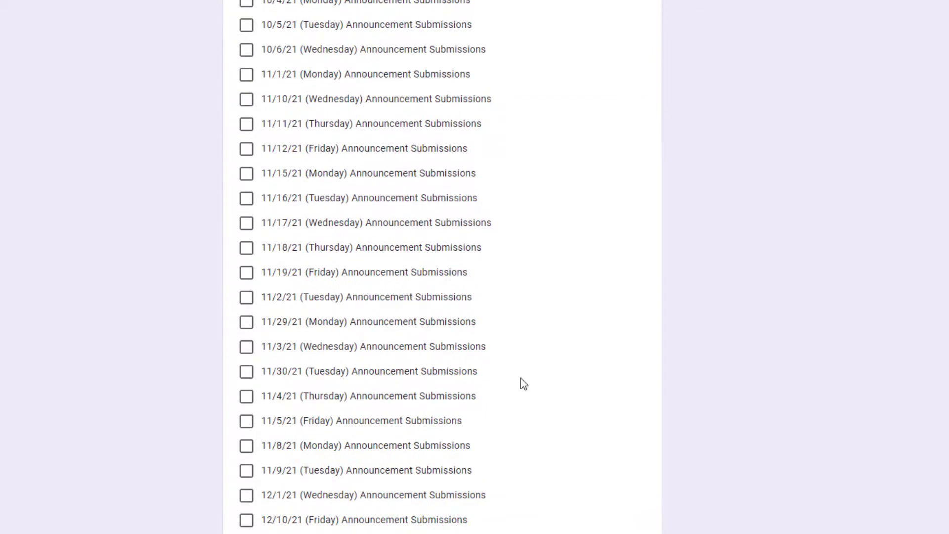
pyautogui.click(286, 284)
pyautogui.click(282, 388)
pyautogui.click(254, 441)
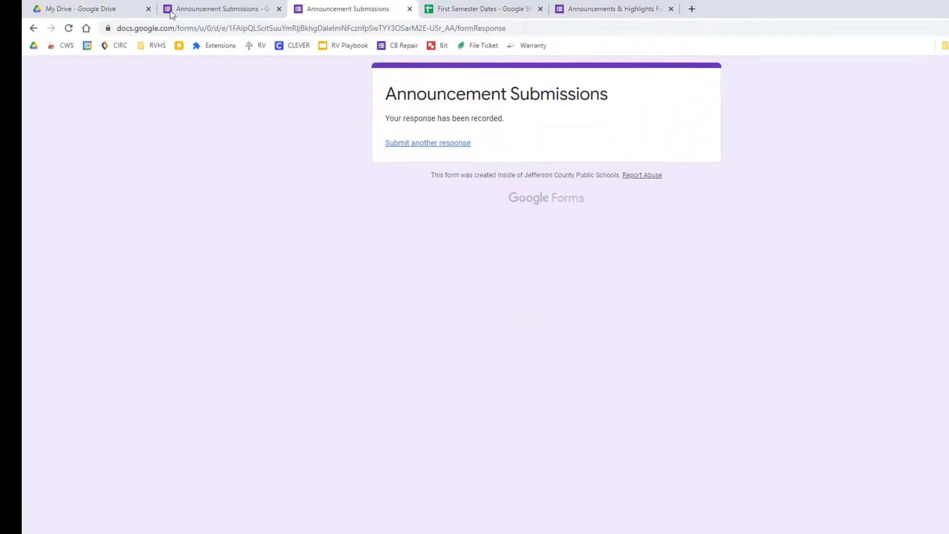
# From the First Semester Announcements folder, open the 09/29/21 and 09/30/21 docs to verify the picture-retakes row.
pyautogui.click(80, 9)
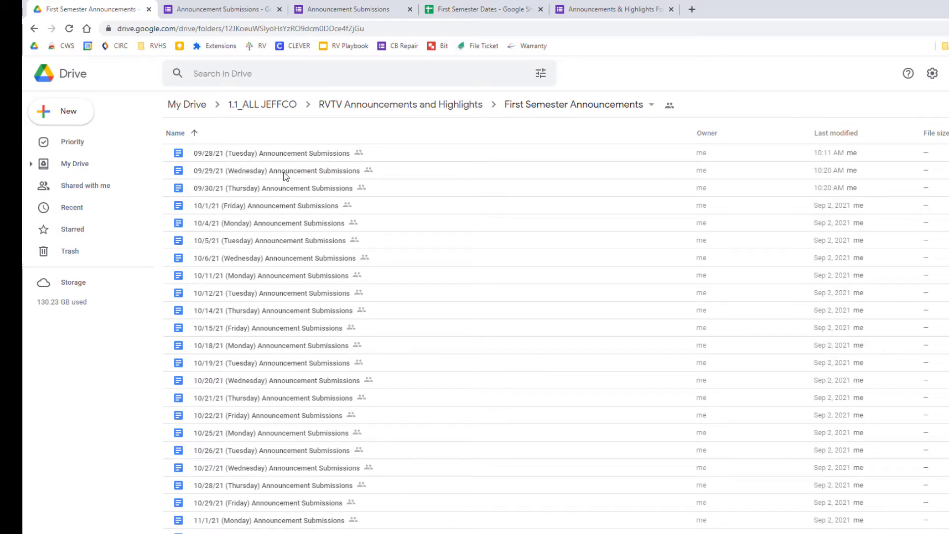
pyautogui.doubleClick(285, 173)
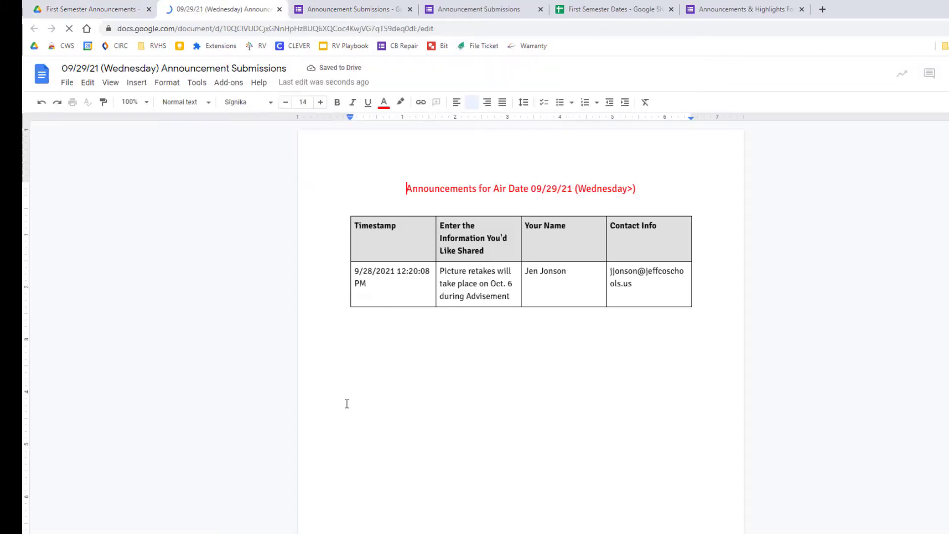
pyautogui.click(80, 9)
pyautogui.doubleClick(250, 190)
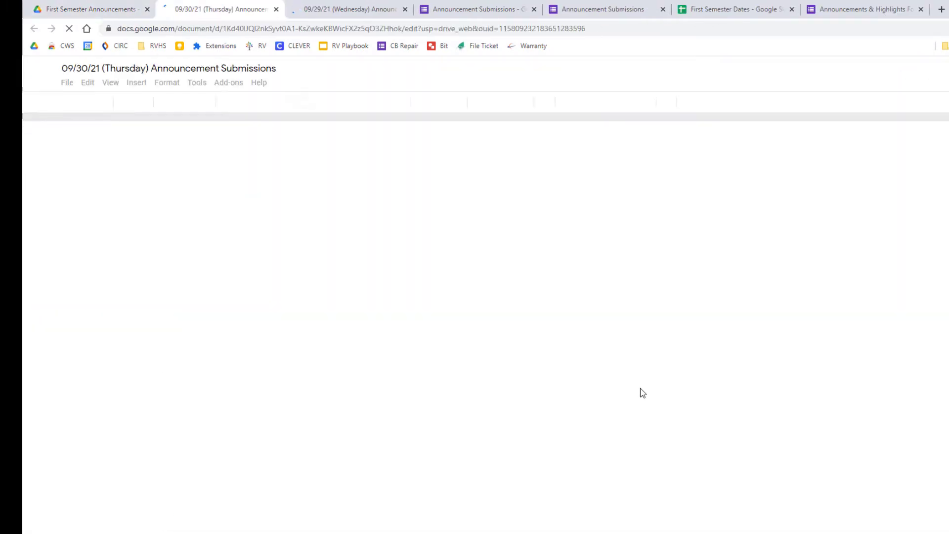